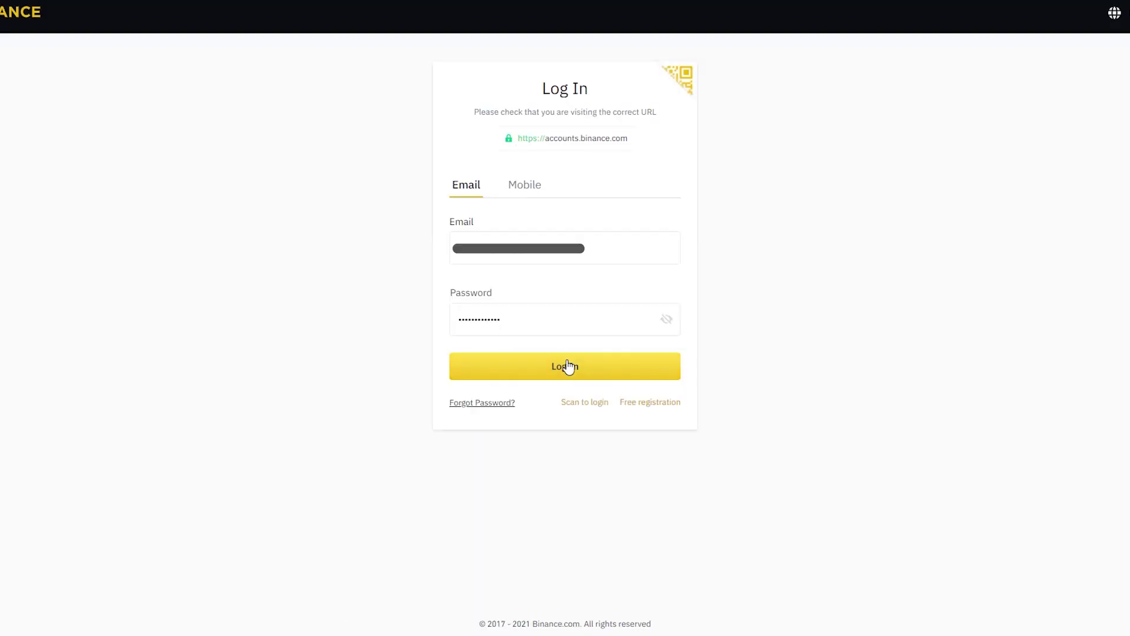
# Step: Complete the login with the Google Authenticator code and dismiss the error message
pyautogui.click(567, 365)
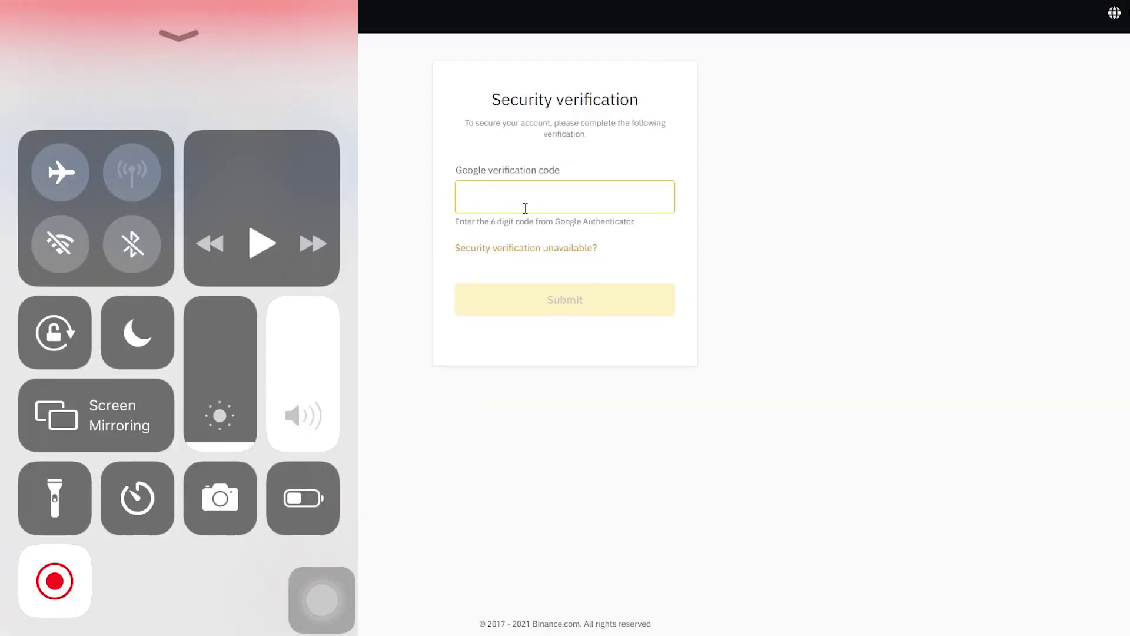
pyautogui.click(525, 206)
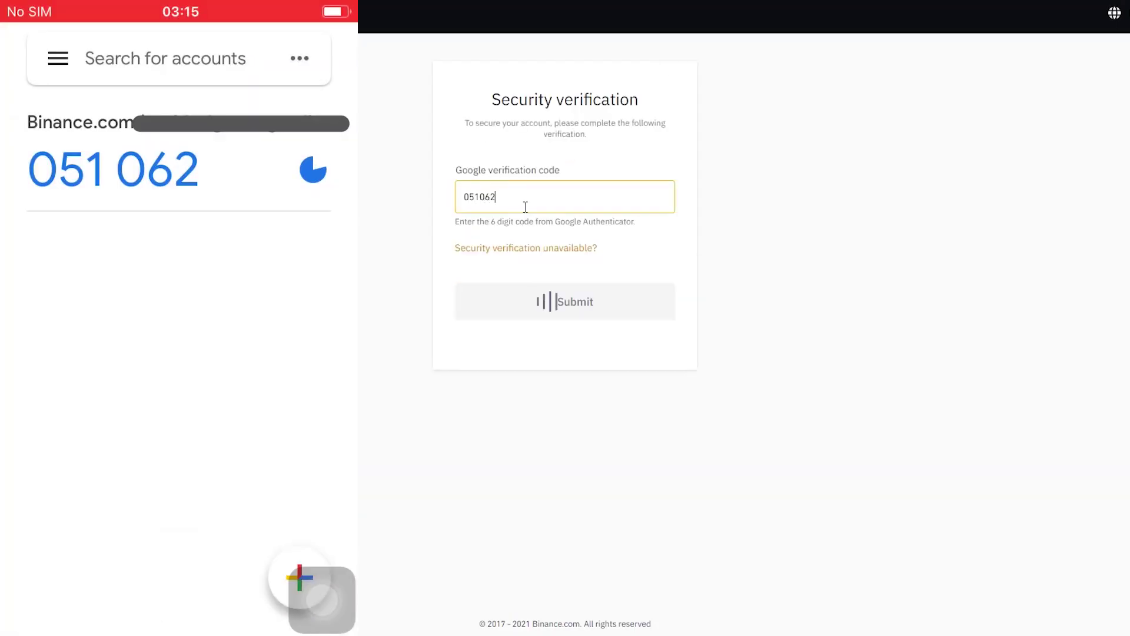
pyautogui.click(582, 316)
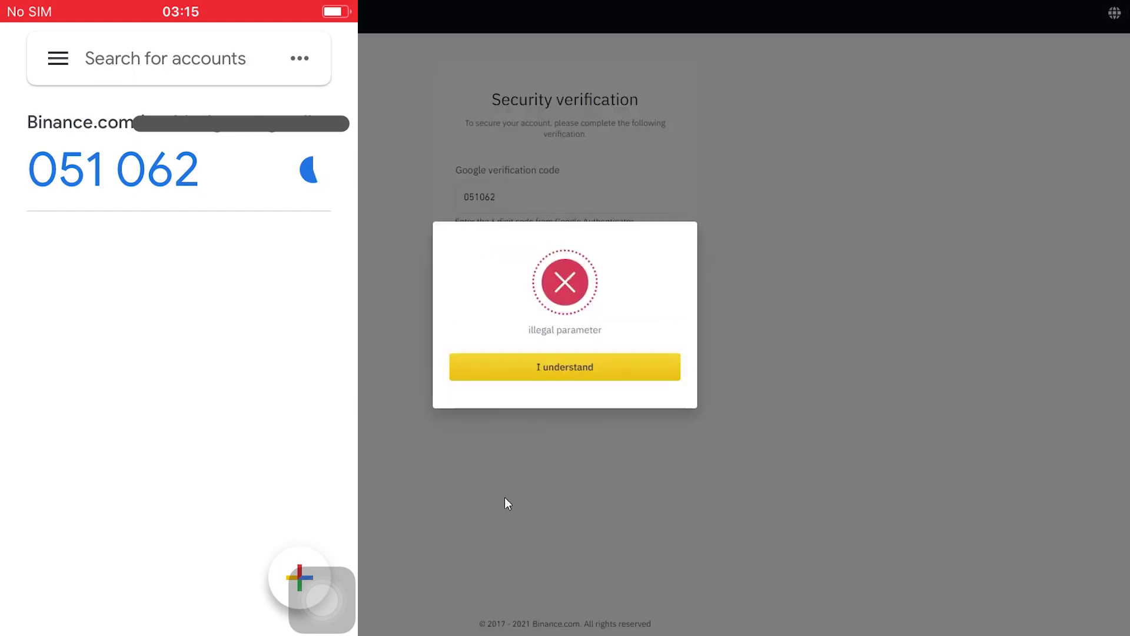
pyautogui.click(528, 374)
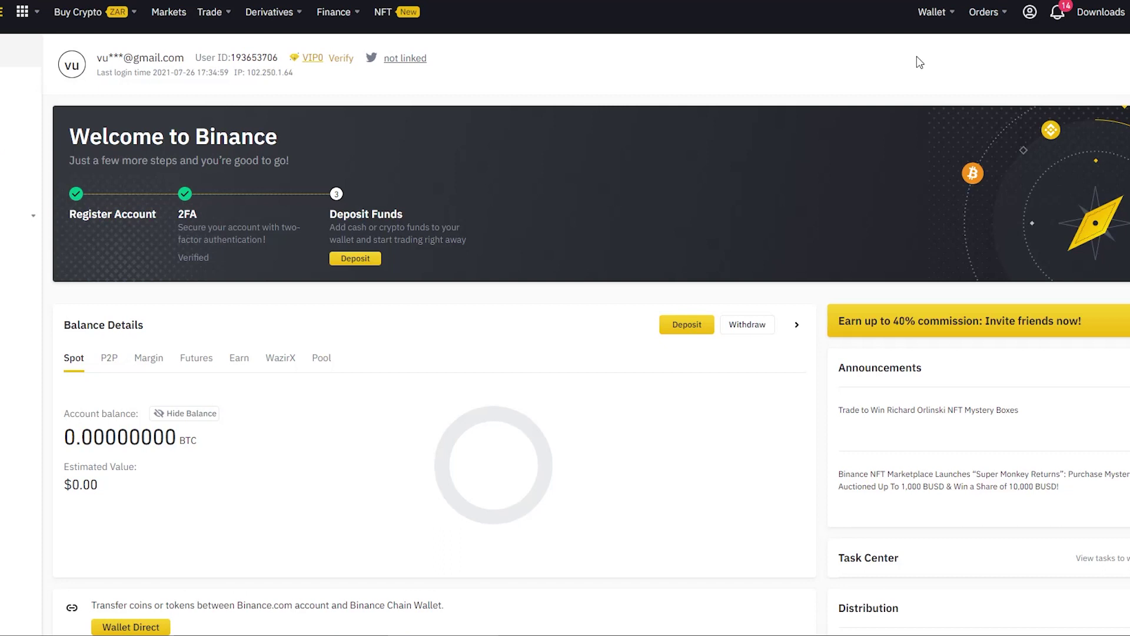
# Step: Go to the account Dashboard from the profile menu and choose Deposit
pyautogui.moveTo(1031, 17)
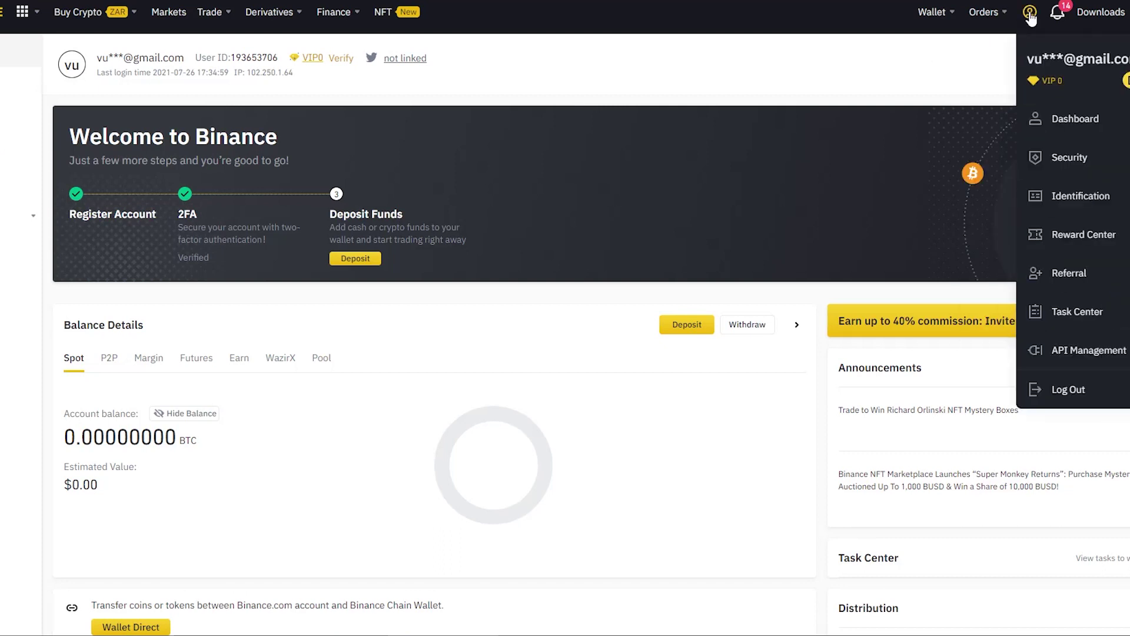
pyautogui.click(1057, 118)
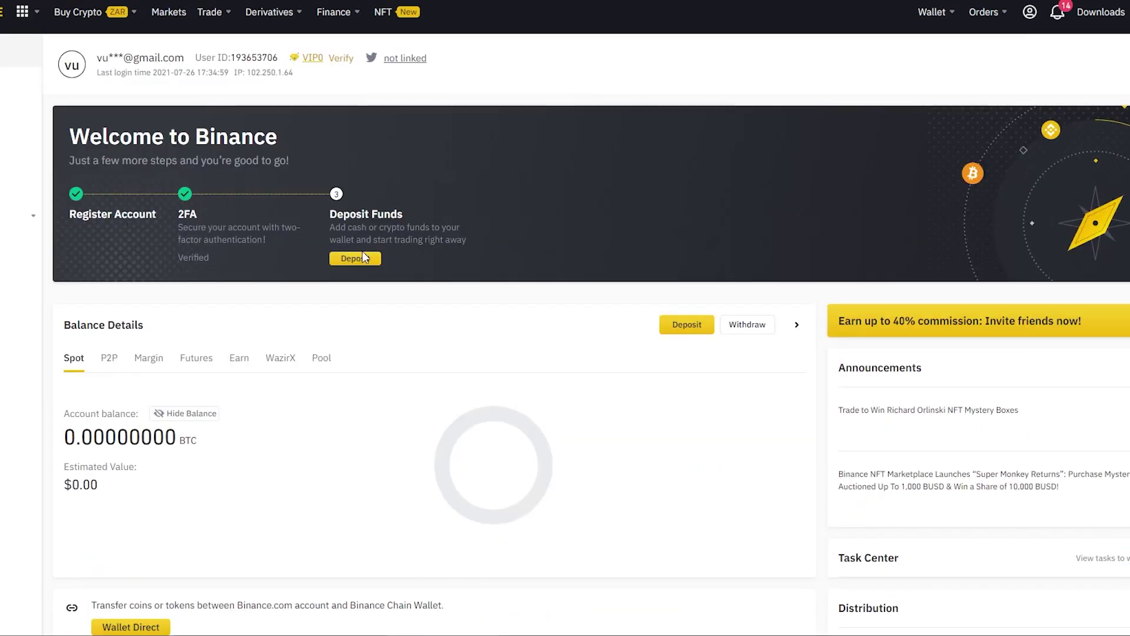
pyautogui.click(364, 258)
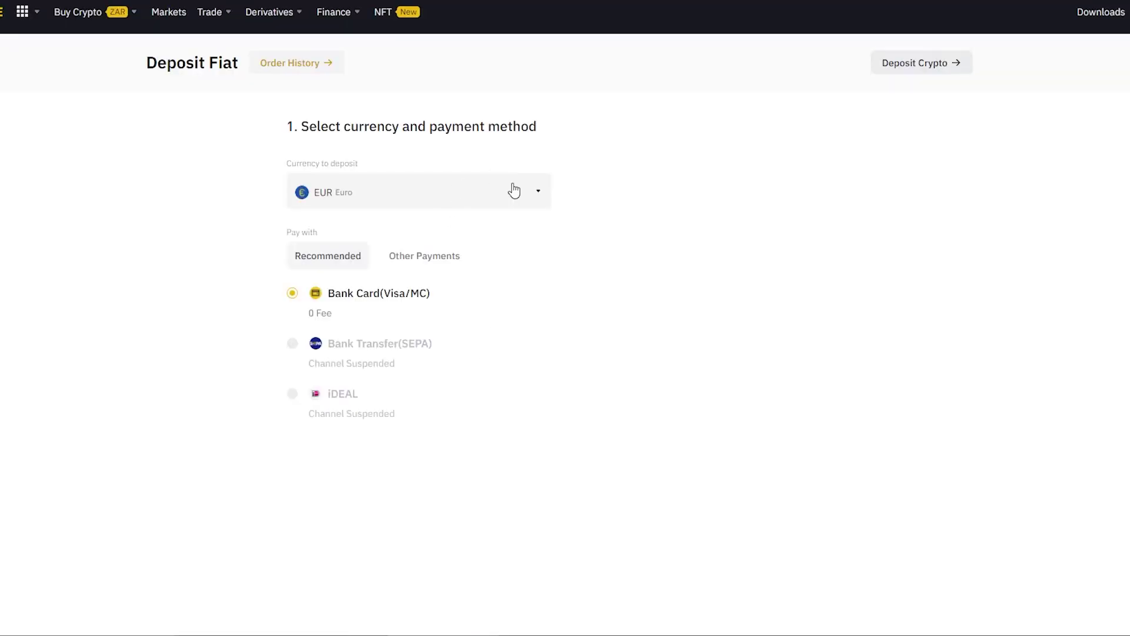
# Step: Search the fiat deposit currency list for 'za', find no ZAR, and close it
pyautogui.click(513, 190)
pyautogui.scroll(-1, 490, 329)
pyautogui.scroll(-3, 487, 308)
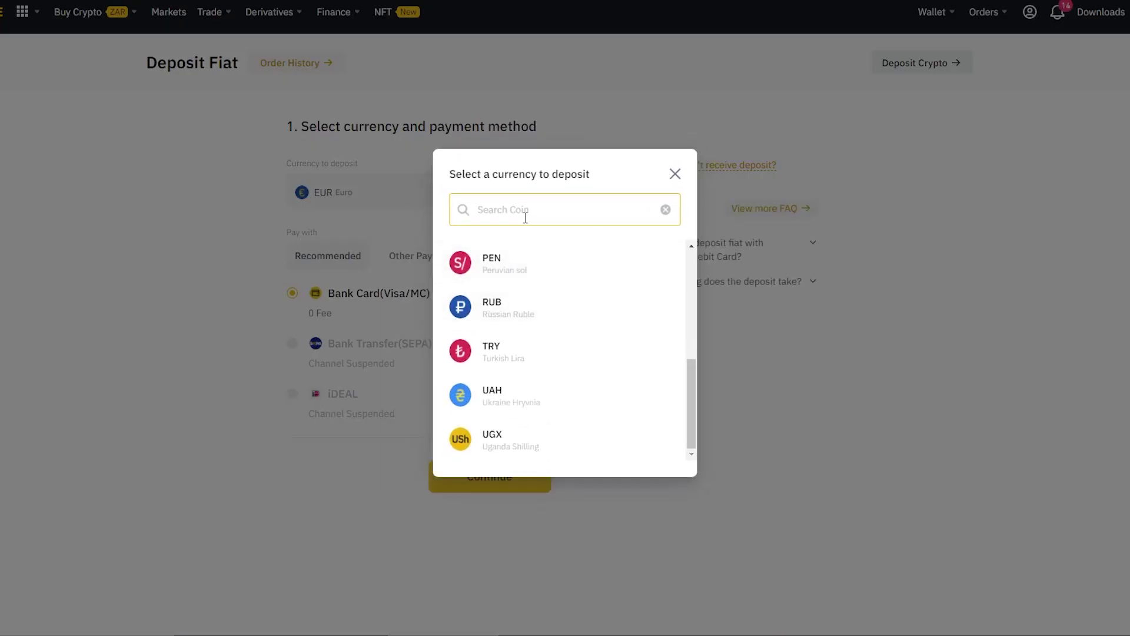
pyautogui.write('zar')
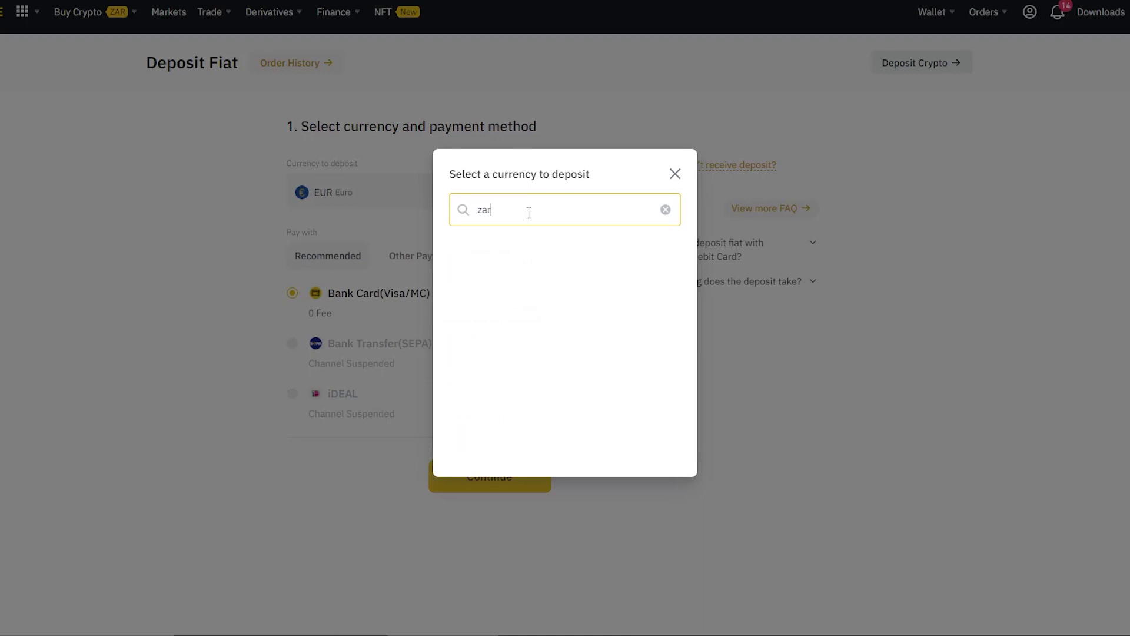
pyautogui.click(675, 173)
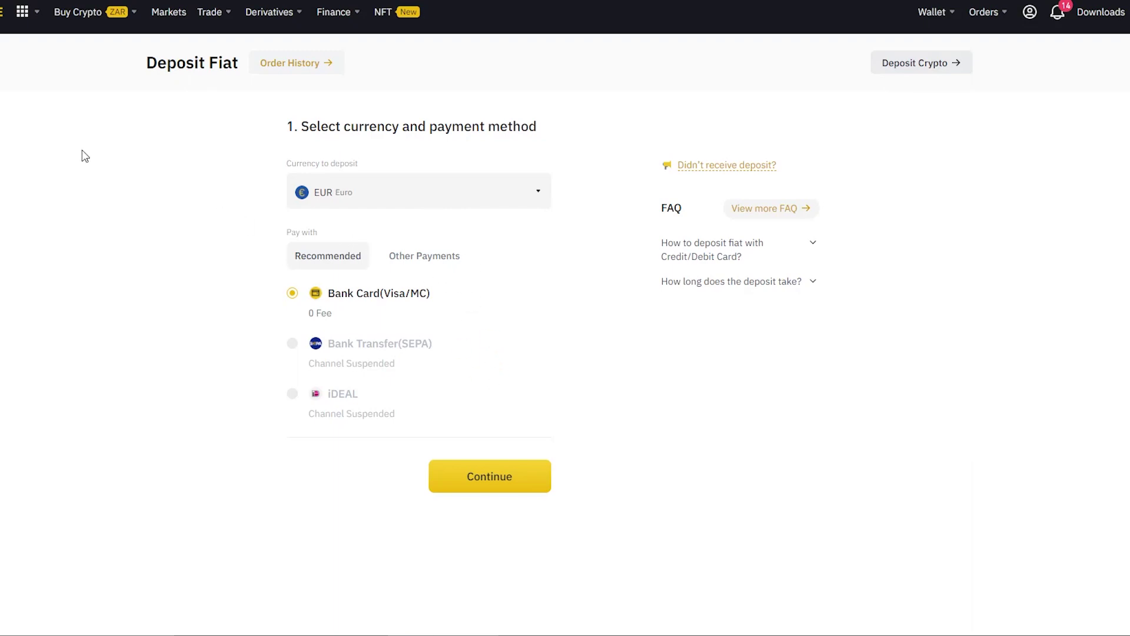
# Step: Return to the wallet overview and choose Deposit > 'Buy crypto with your credit card'
pyautogui.hotkey('alt', 'Left')
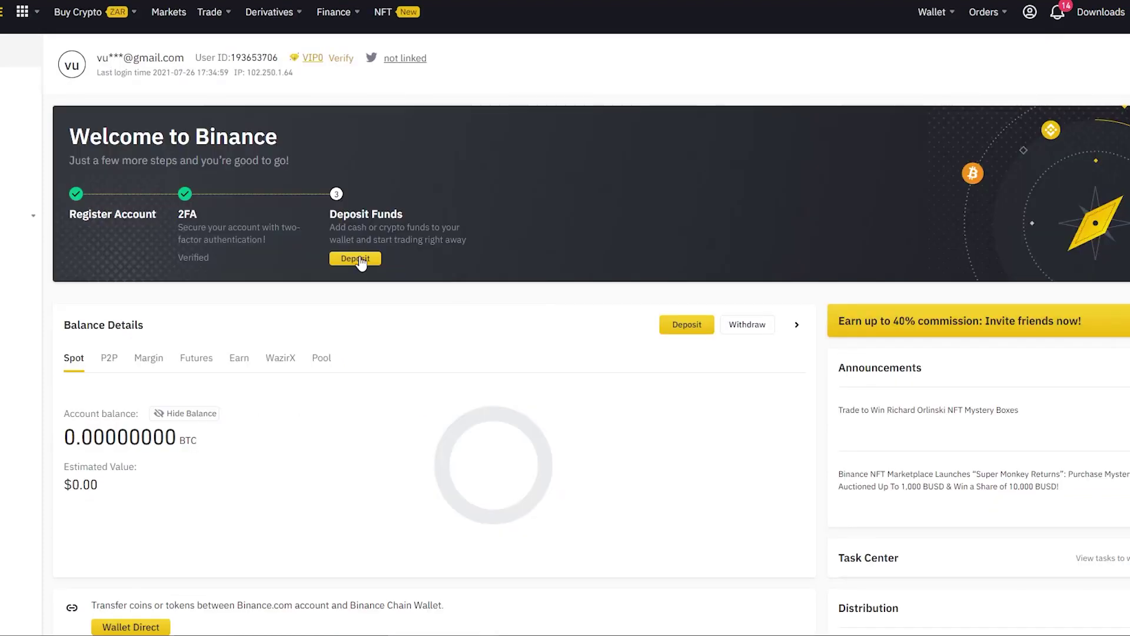
pyautogui.click(357, 259)
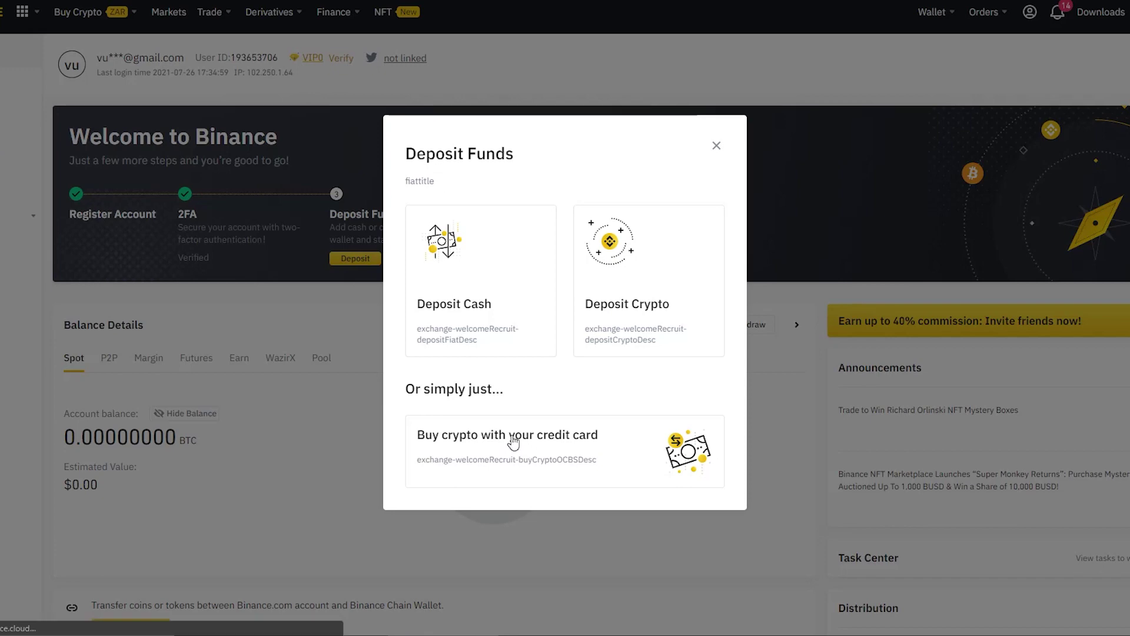
pyautogui.click(416, 443)
pyautogui.click(642, 220)
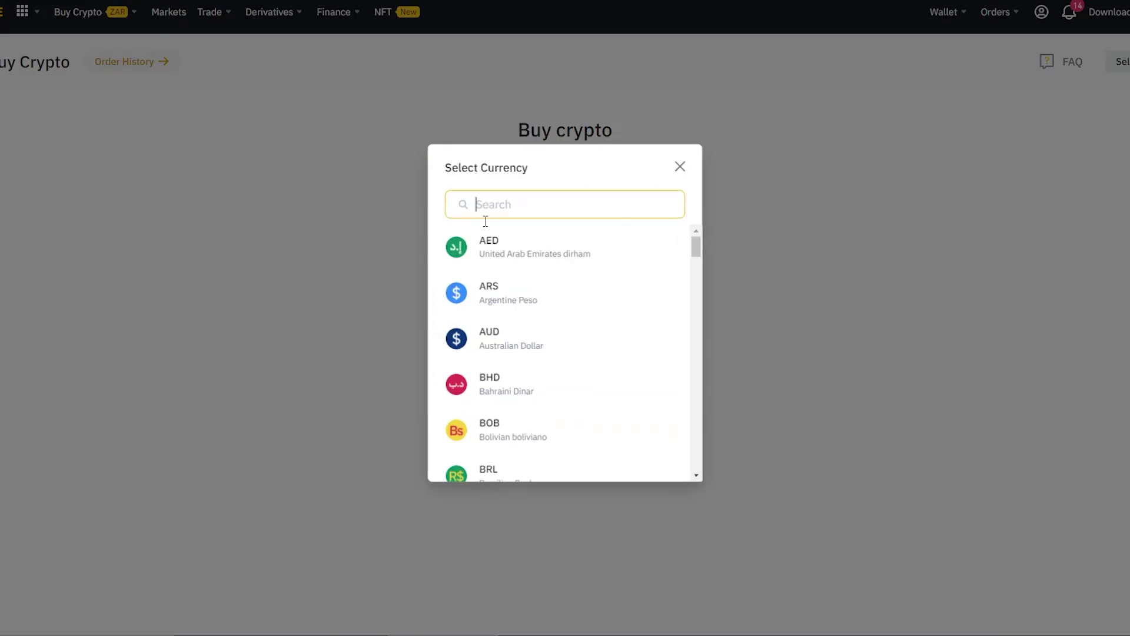
# Step: Set ZAR as the spending currency and USDT instead of BTC as the coin to receive
pyautogui.write('ZAR')
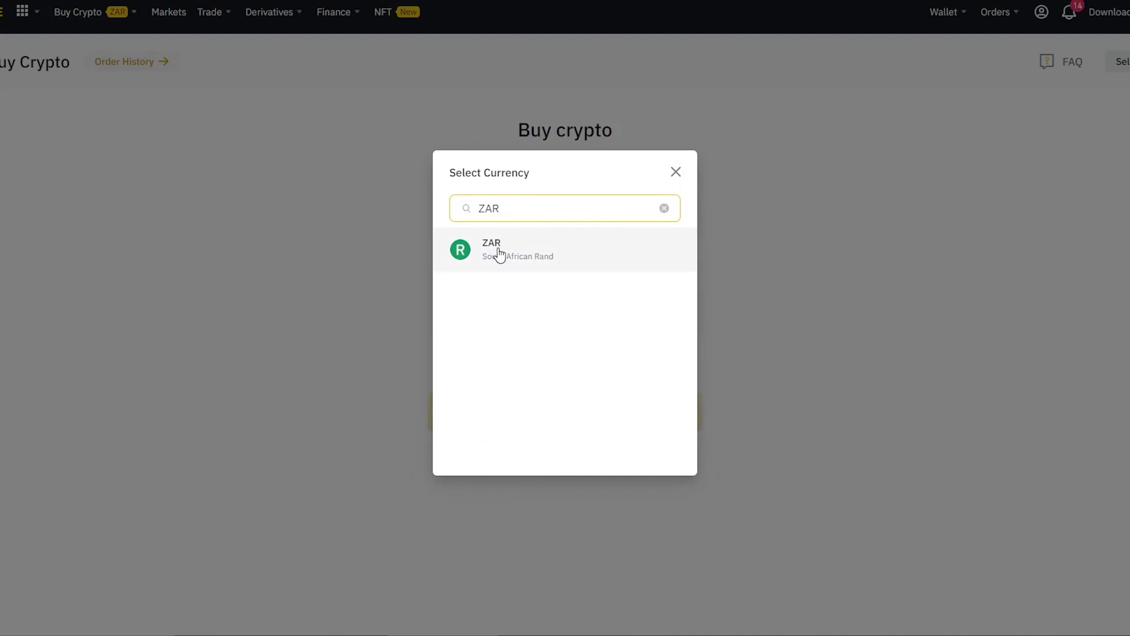
pyautogui.click(500, 252)
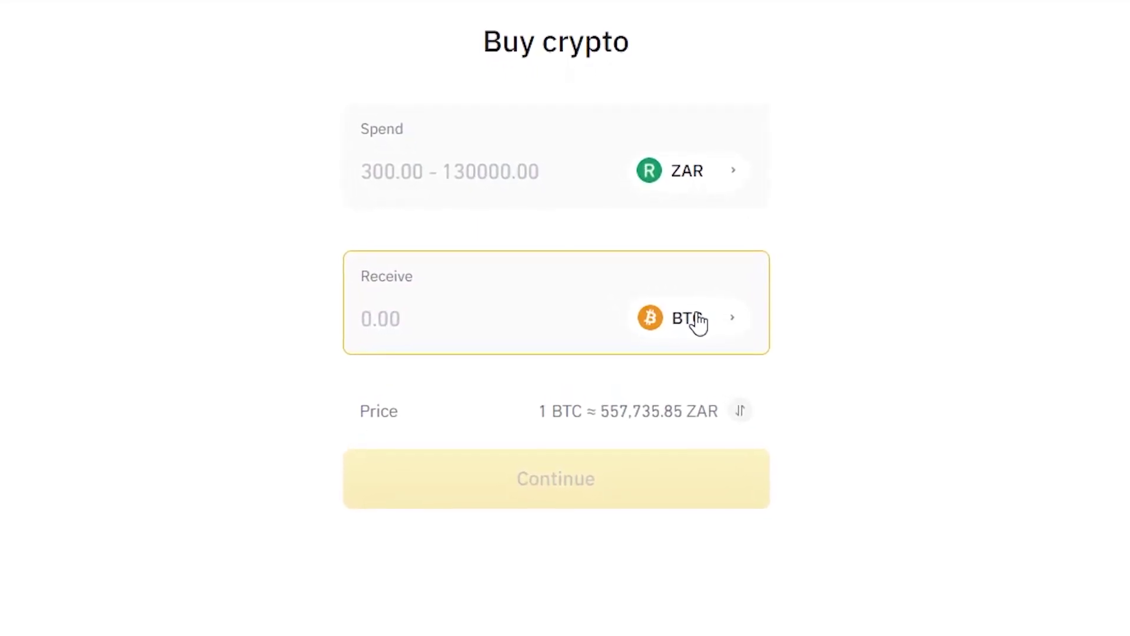
pyautogui.click(699, 318)
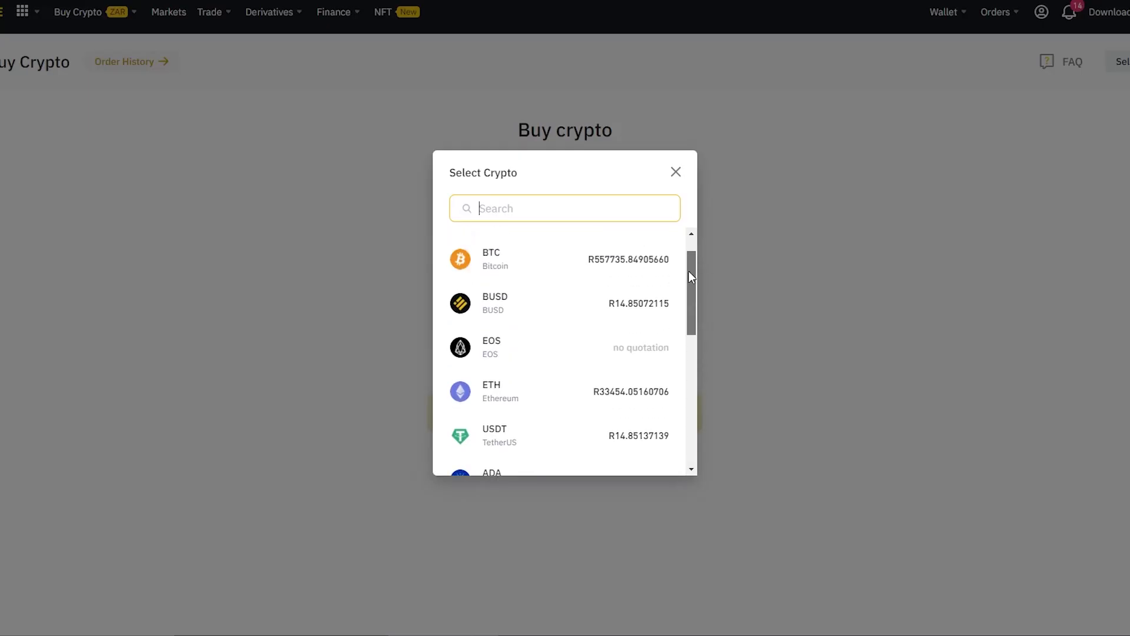
pyautogui.scroll(1, 689, 265)
pyautogui.moveTo(689, 265)
pyautogui.mouseDown()
pyautogui.moveTo(690, 405)
pyautogui.moveTo(688, 260)
pyautogui.moveTo(690, 284)
pyautogui.mouseUp()
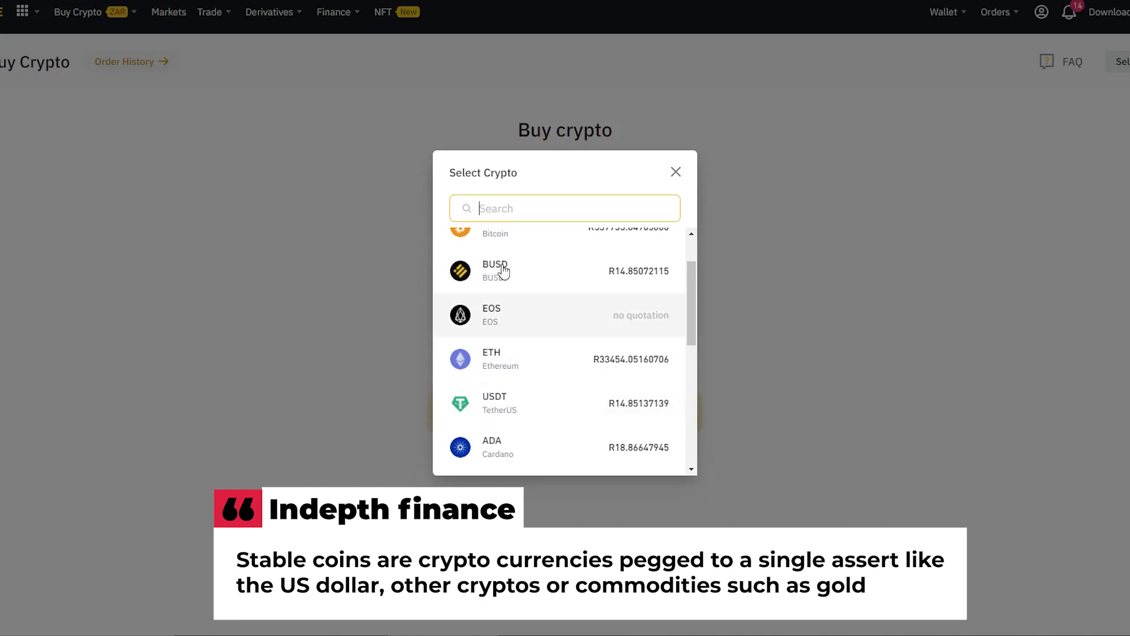
pyautogui.click(498, 405)
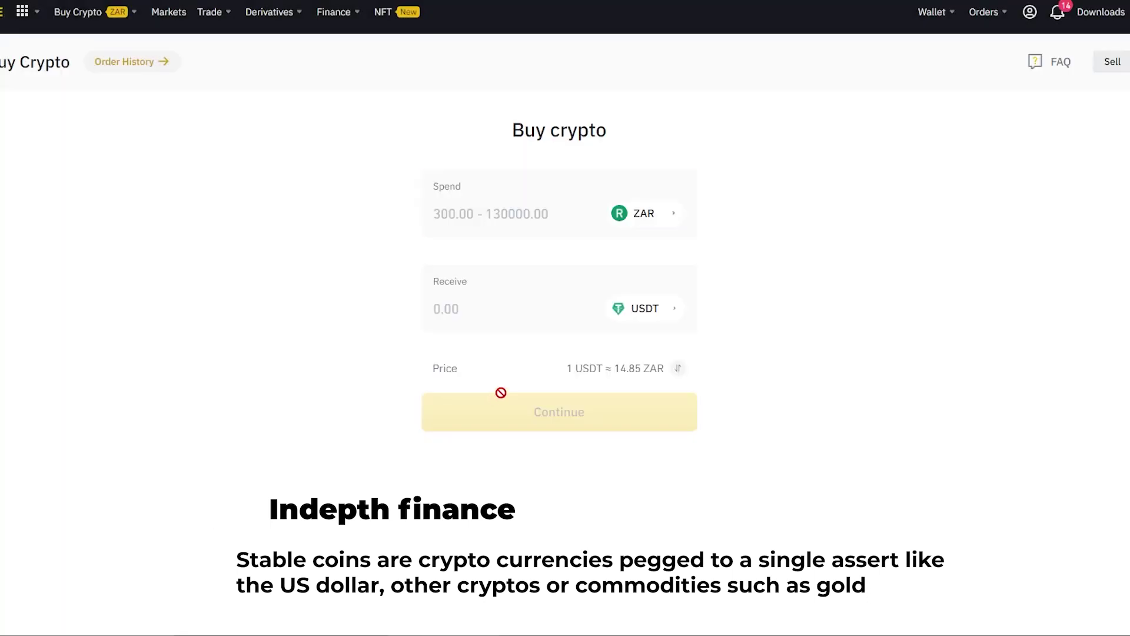
# Step: Enter 18500 ZAR as the spend amount, giving about 1245.68 USDT
pyautogui.click(488, 213)
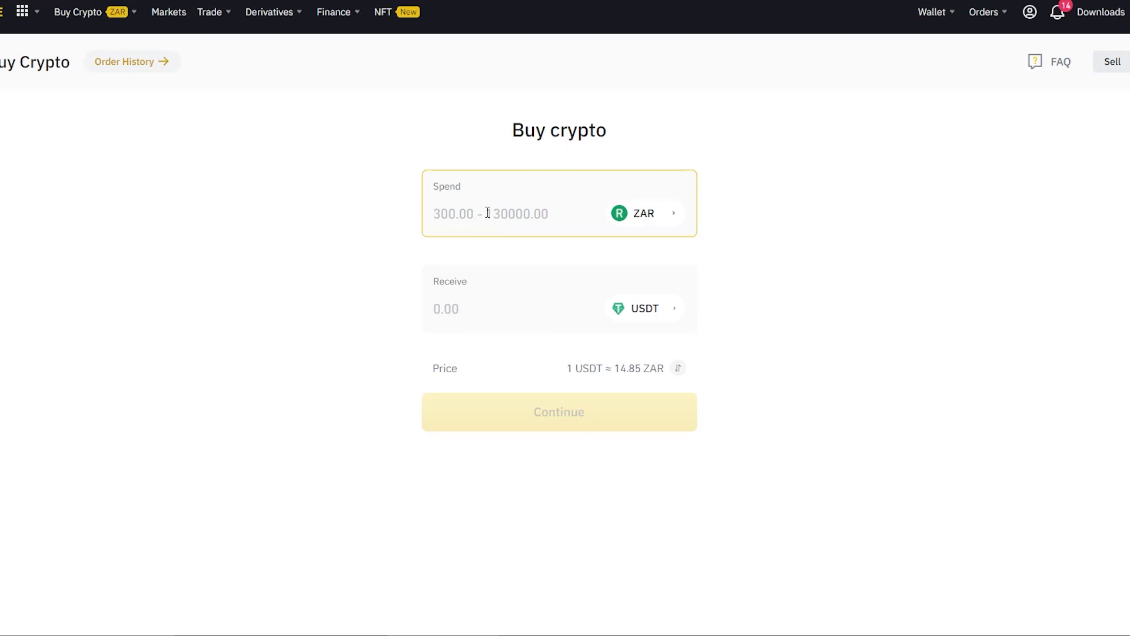
pyautogui.write('18500')
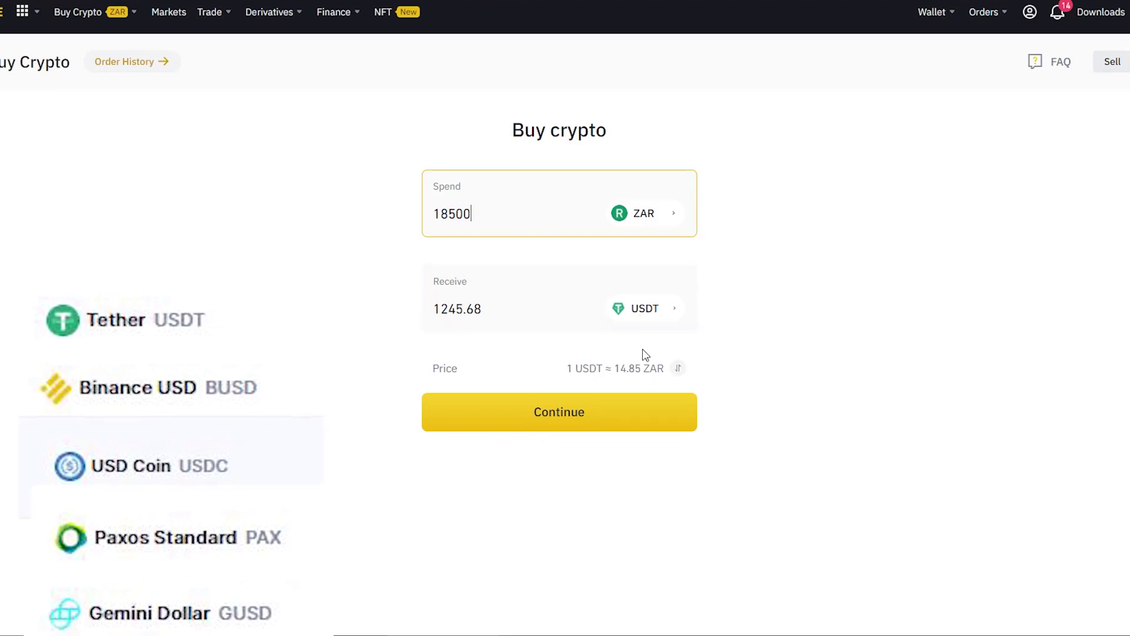
# Step: Review the 18500 ZAR to 1194.50 USDT order and fees, refresh the quote, and proceed to payment
pyautogui.click(581, 411)
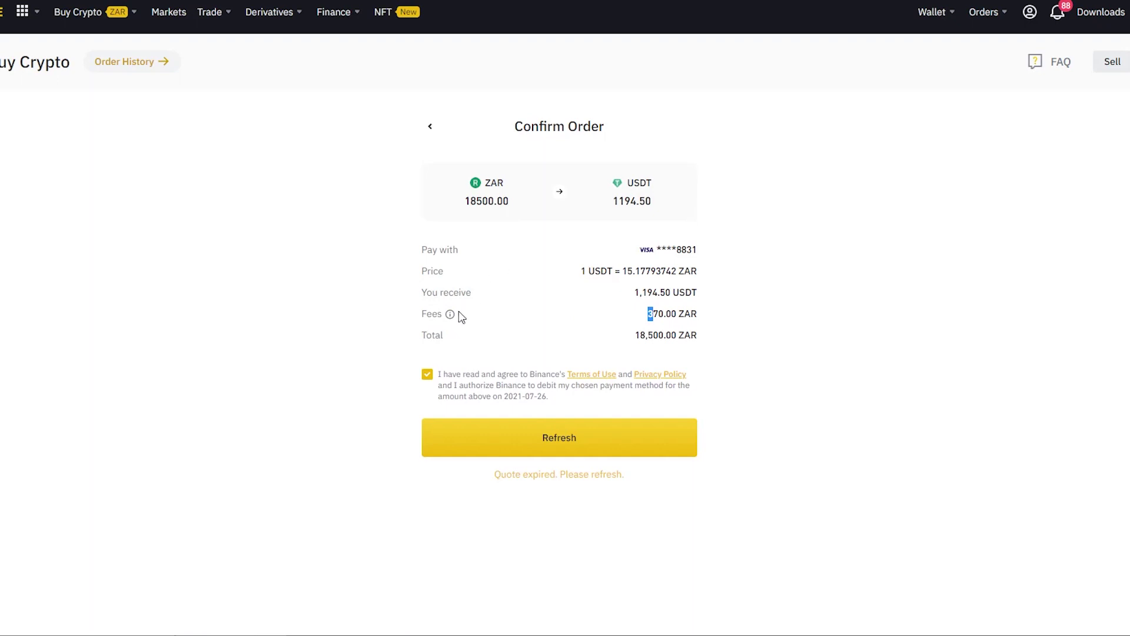
pyautogui.moveTo(437, 314); pyautogui.dragTo(433, 314)
pyautogui.click(653, 317)
pyautogui.moveTo(482, 193); pyautogui.dragTo(498, 195)
pyautogui.moveTo(641, 203); pyautogui.dragTo(665, 206)
pyautogui.click(483, 449)
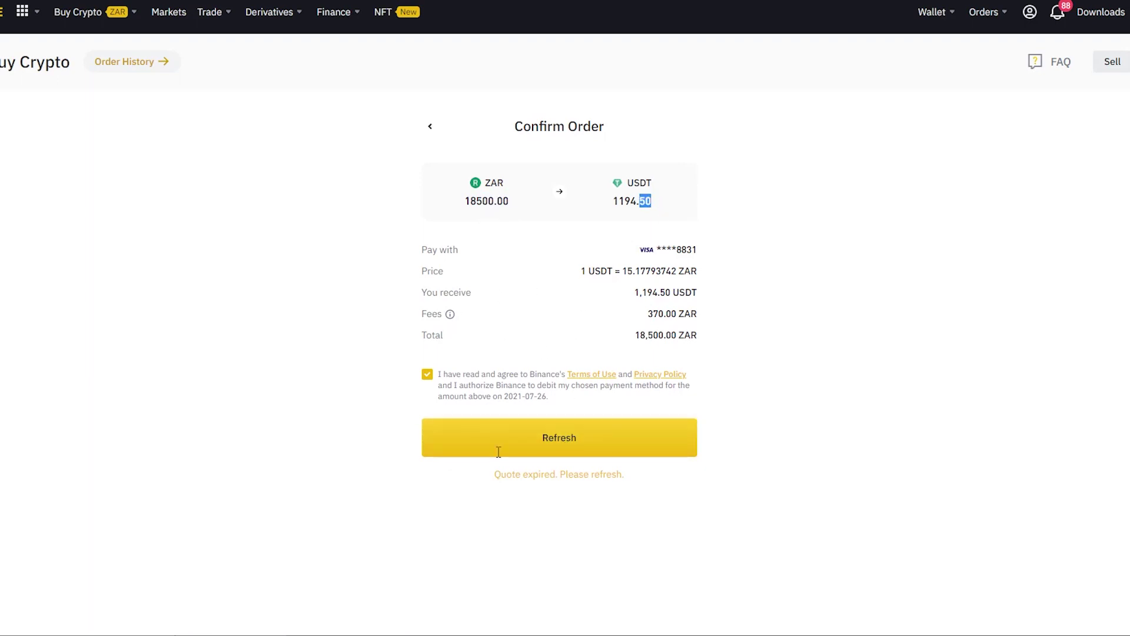
pyautogui.click(554, 432)
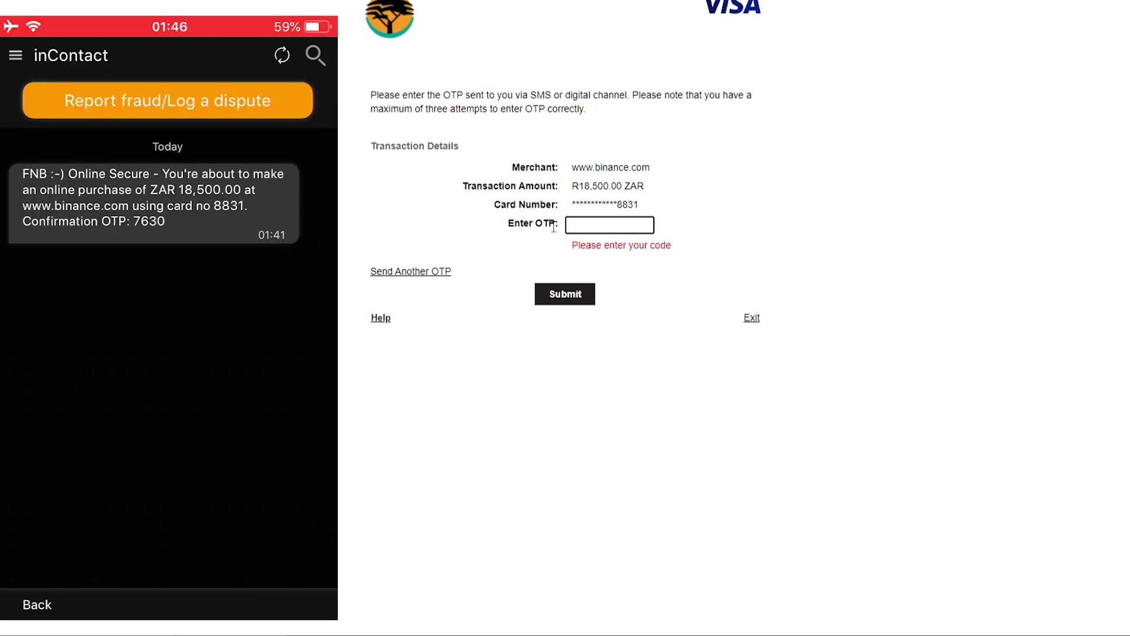
# Step: Enter the SMS one-time code on the FNB 3D Secure page to approve the R18,500.00 payment
pyautogui.write('7')
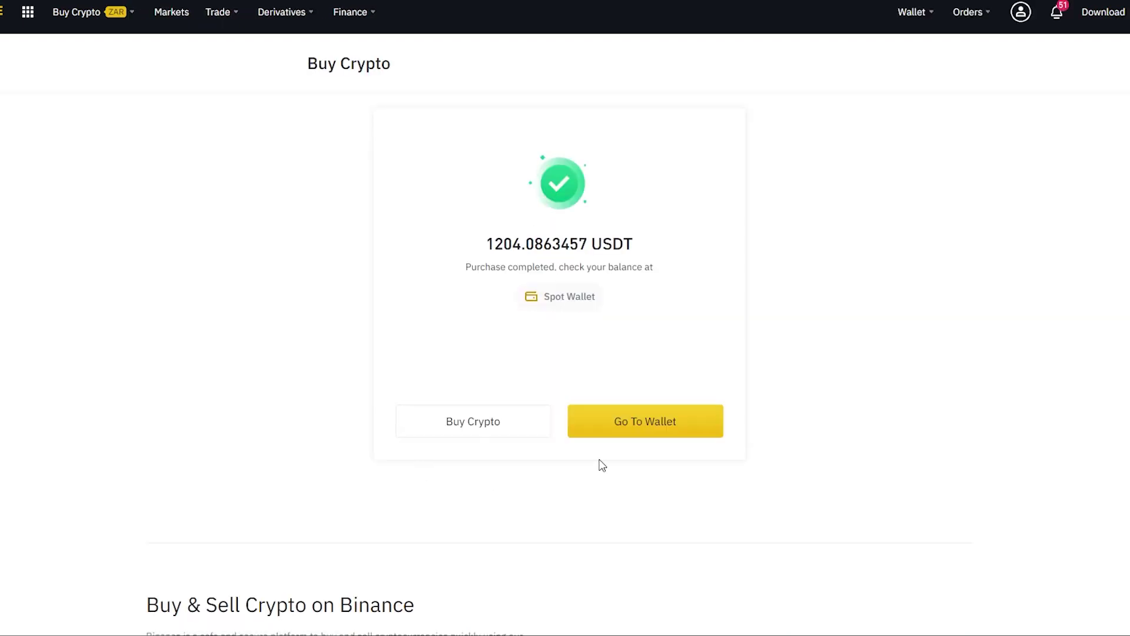
# Step: Go to the Fiat and Spot wallet and review the 1,230.47296808 USDT balance
pyautogui.click(649, 435)
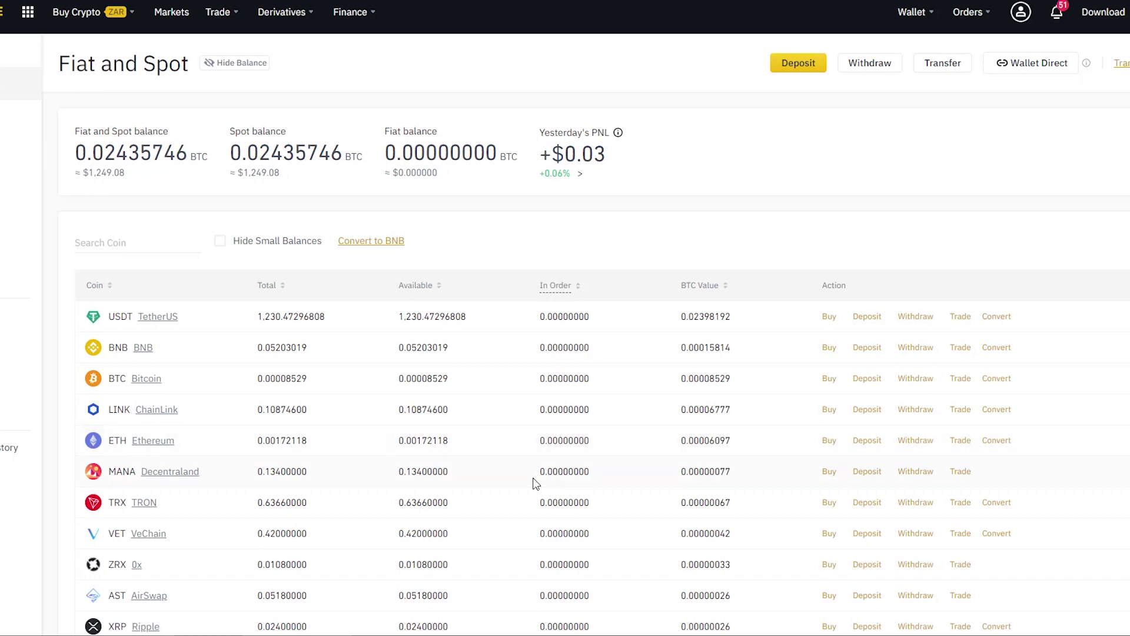
pyautogui.moveTo(98, 152); pyautogui.dragTo(168, 151)
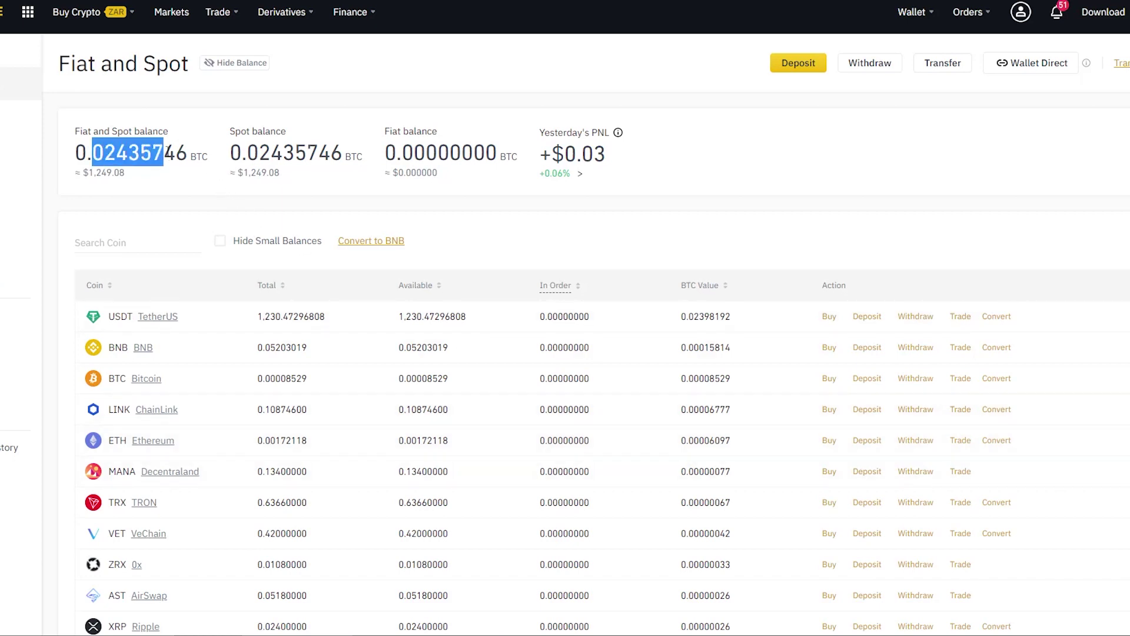
pyautogui.moveTo(96, 173); pyautogui.dragTo(123, 173)
pyautogui.click(170, 186)
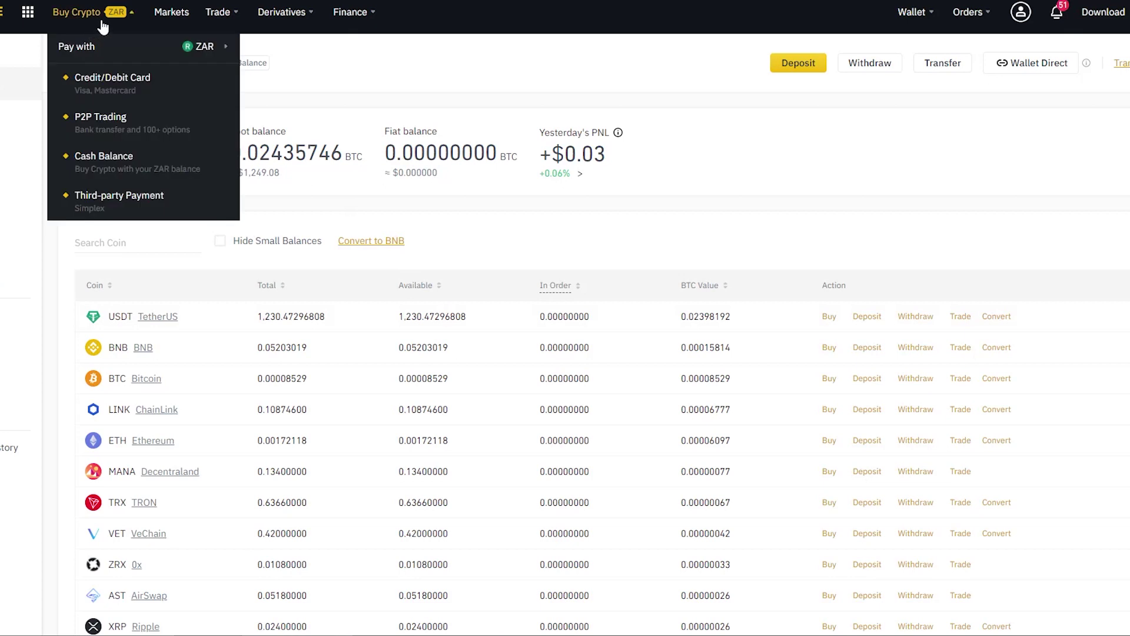
# Step: Go to Trade > Spot for BTC/USDT and bring up the market pair list
pyautogui.moveTo(215, 18)
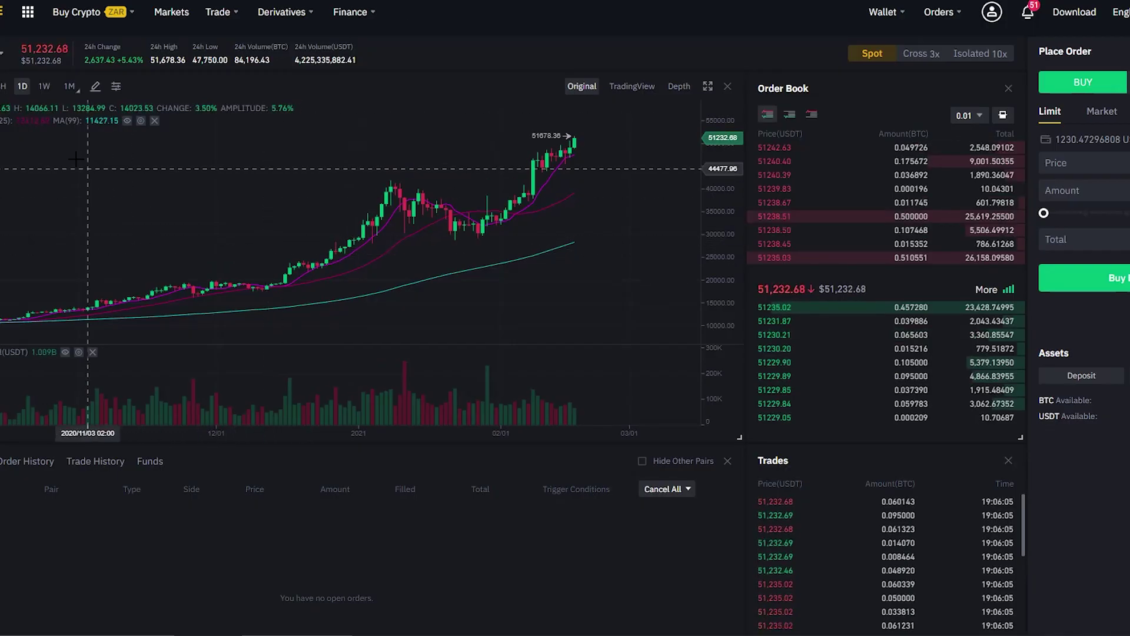
pyautogui.moveTo(6, 51)
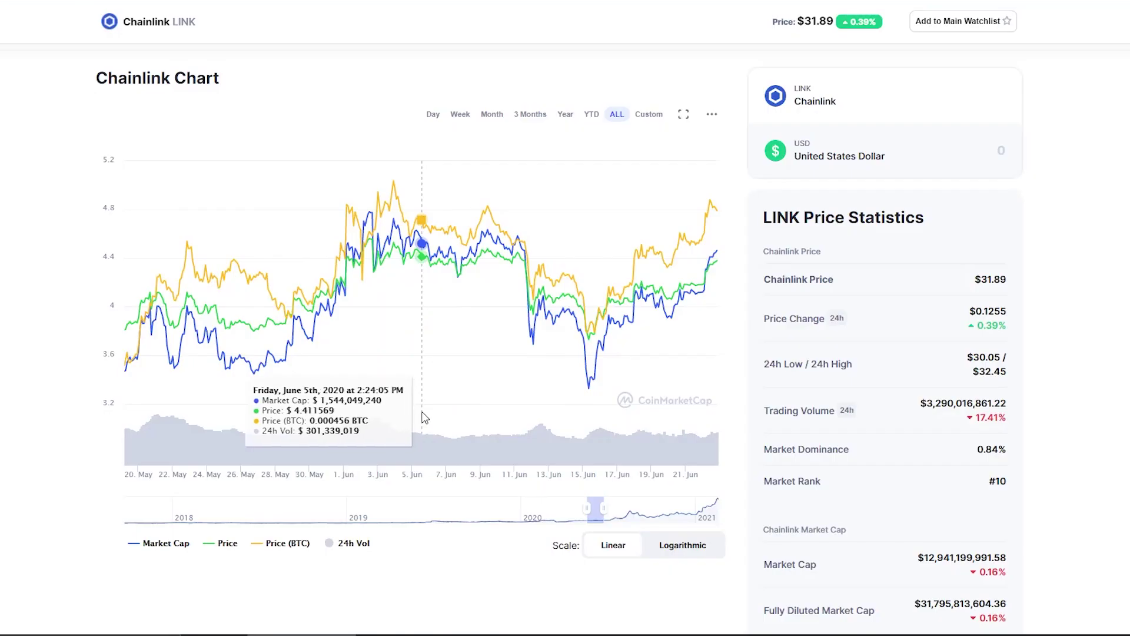
# Step: Scroll to the top of CoinMarketCap's Chainlink page to check LINK's $31.87 price
pyautogui.scroll(5, 365, 254)
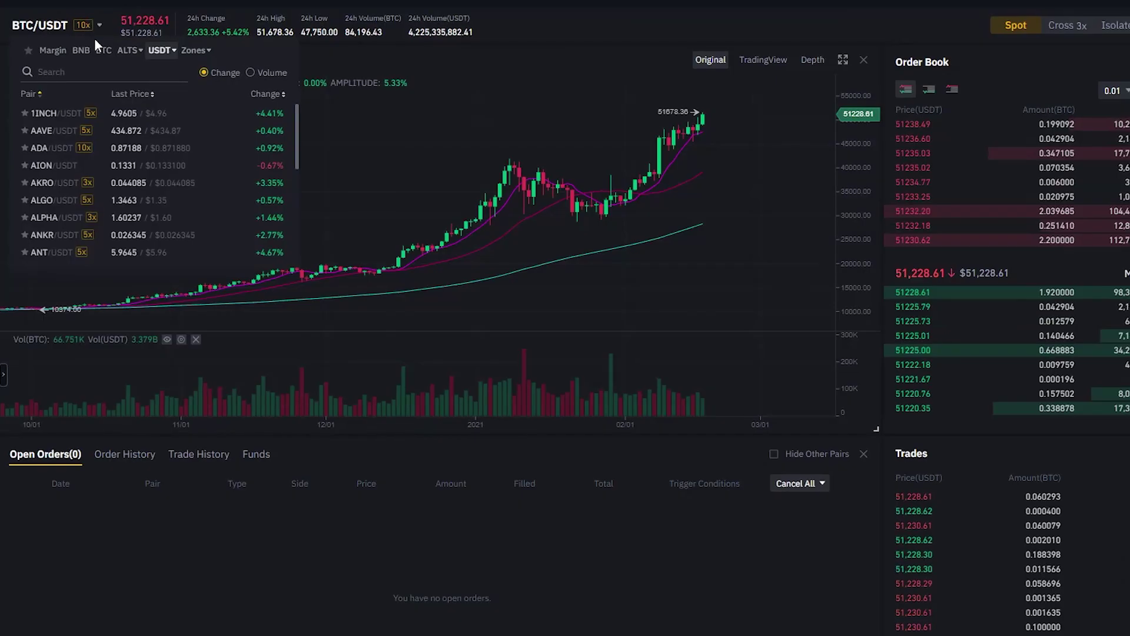
# Step: Search the trading pairs for 'link' and switch the spot page to LINK/USDT
pyautogui.click(99, 70)
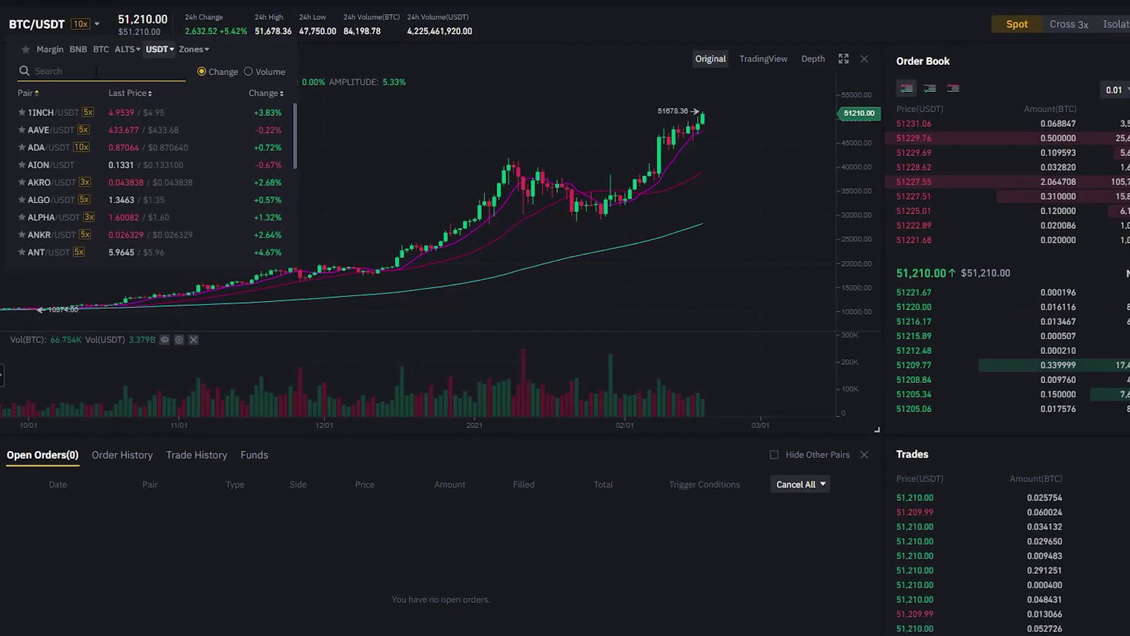
pyautogui.write('lin')
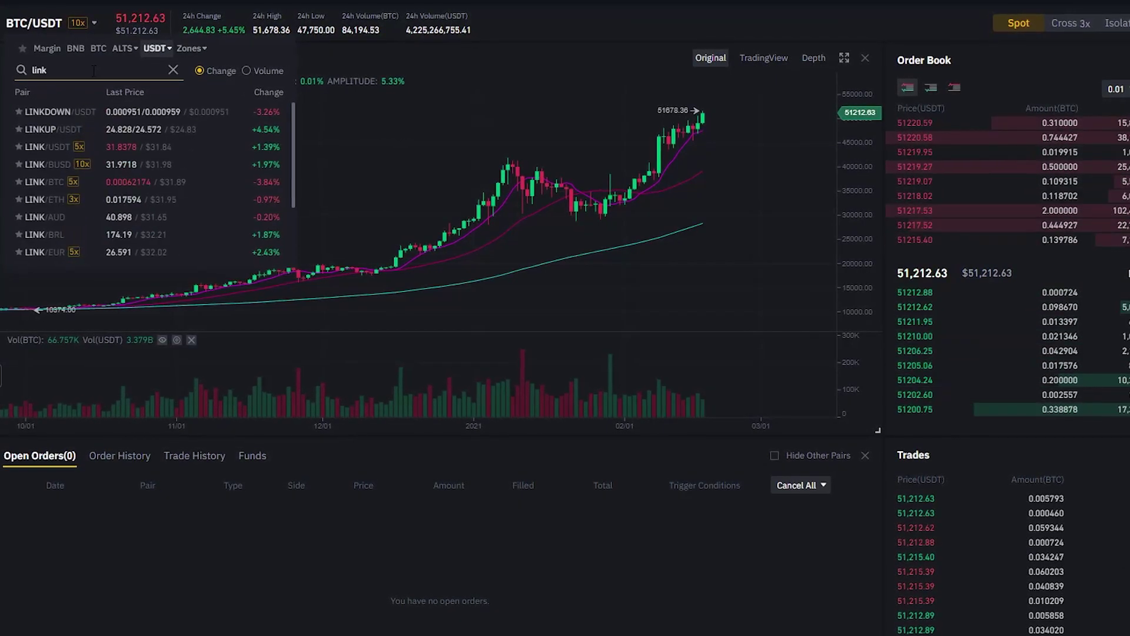
pyautogui.write('k')
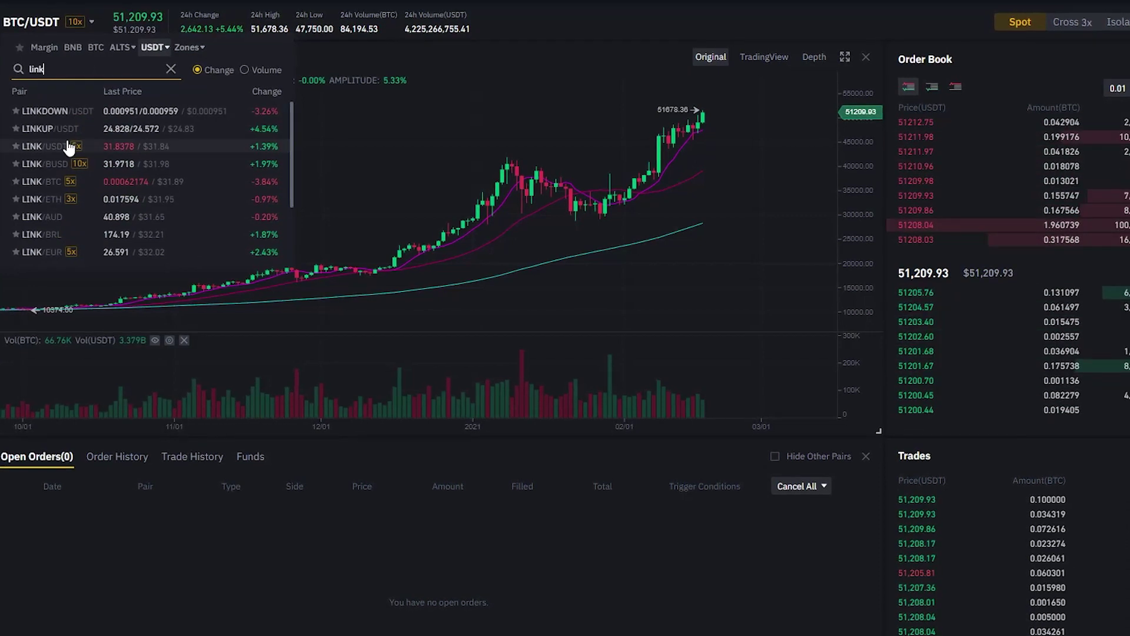
pyautogui.click(32, 149)
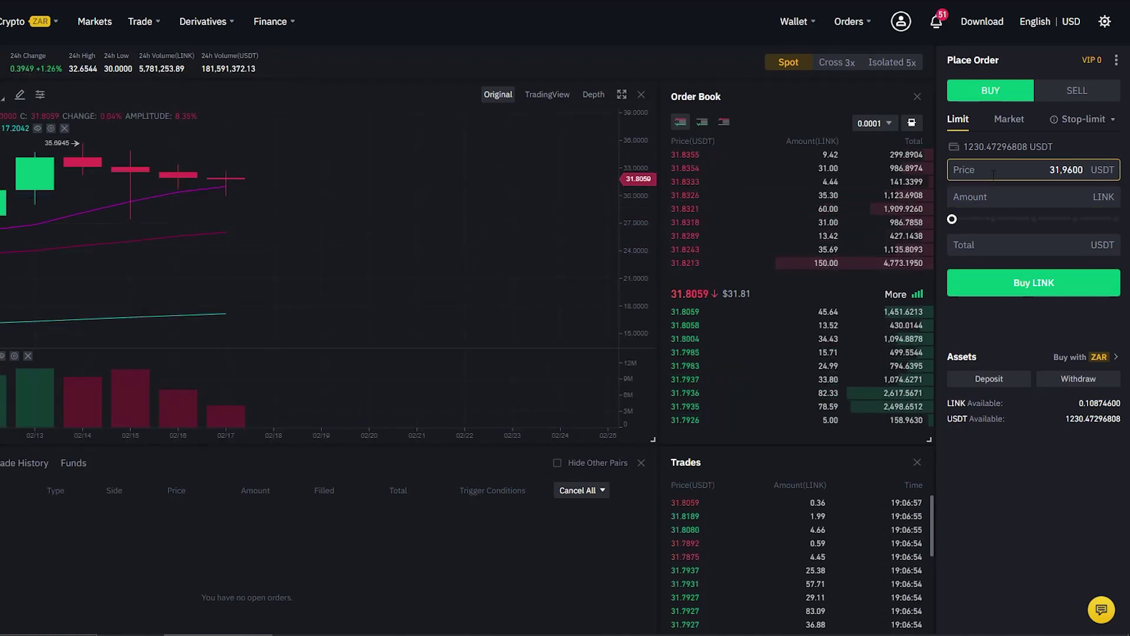
# Step: Change the limit buy price to 29.9600 USDT
pyautogui.click(1059, 171)
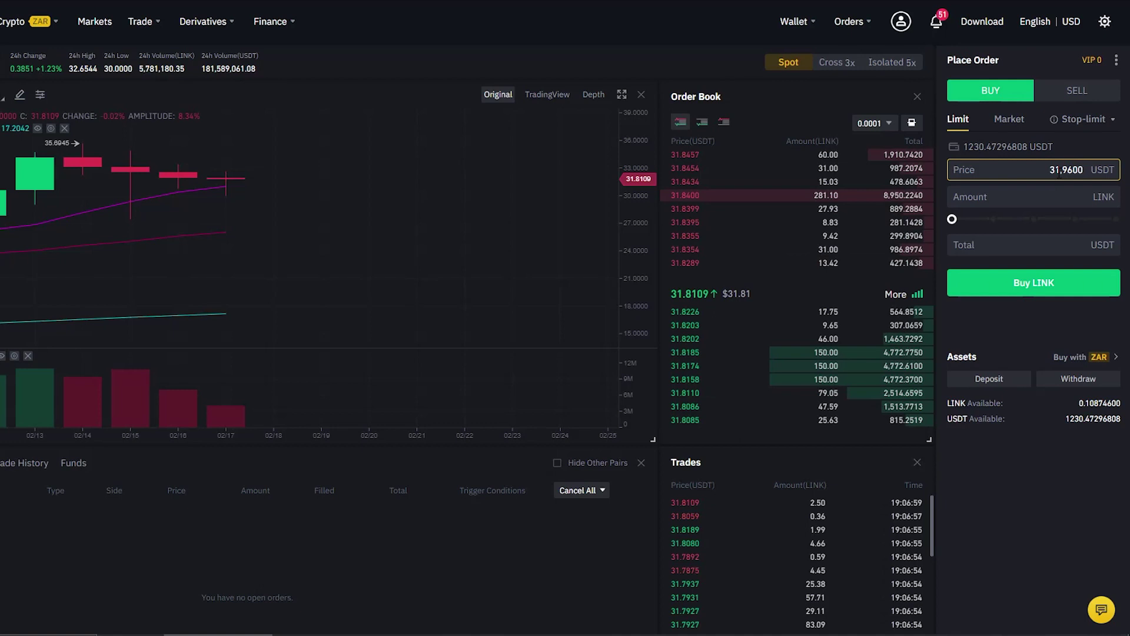
pyautogui.moveTo(1058, 170); pyautogui.dragTo(1043, 170)
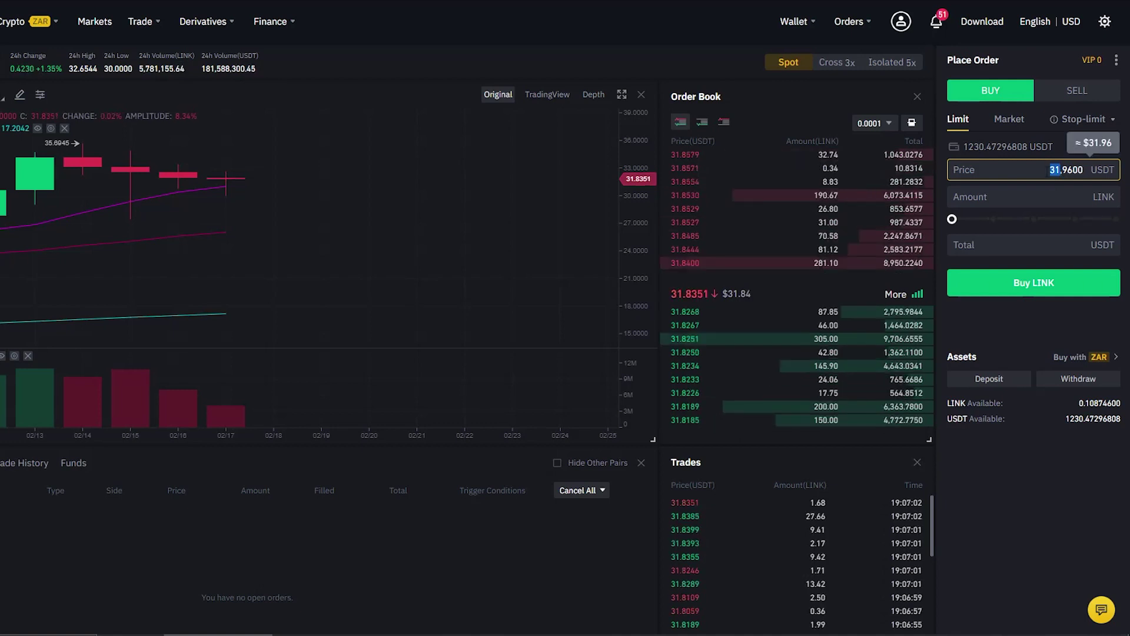
pyautogui.write('29')
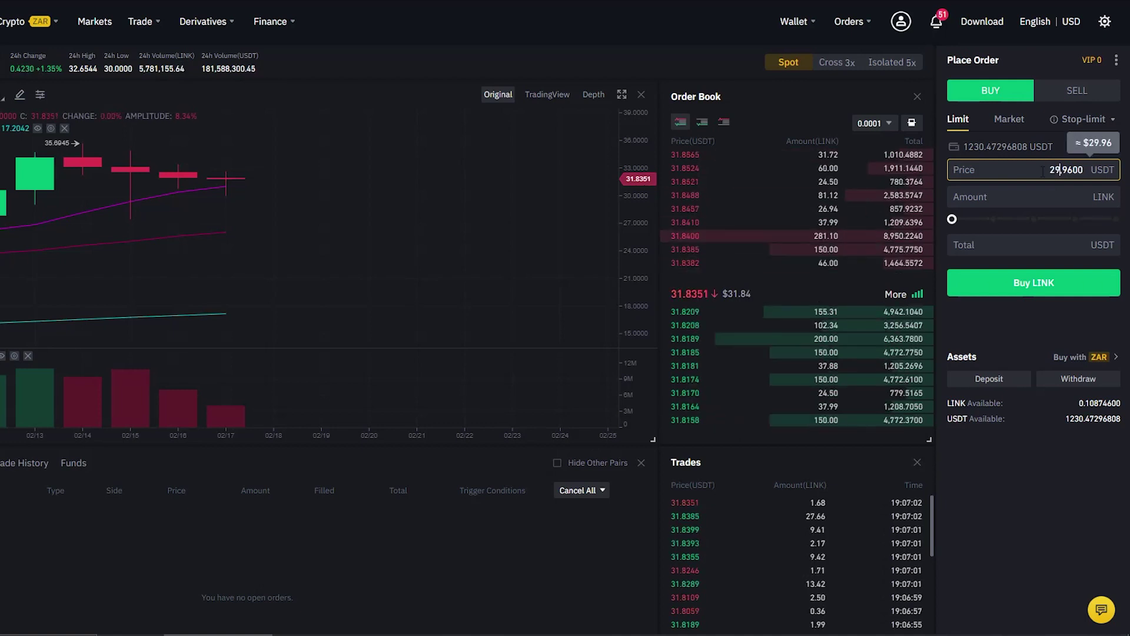
# Step: Set the order total to 500 USDT and submit the 16.69 LINK buy
pyautogui.click(999, 245)
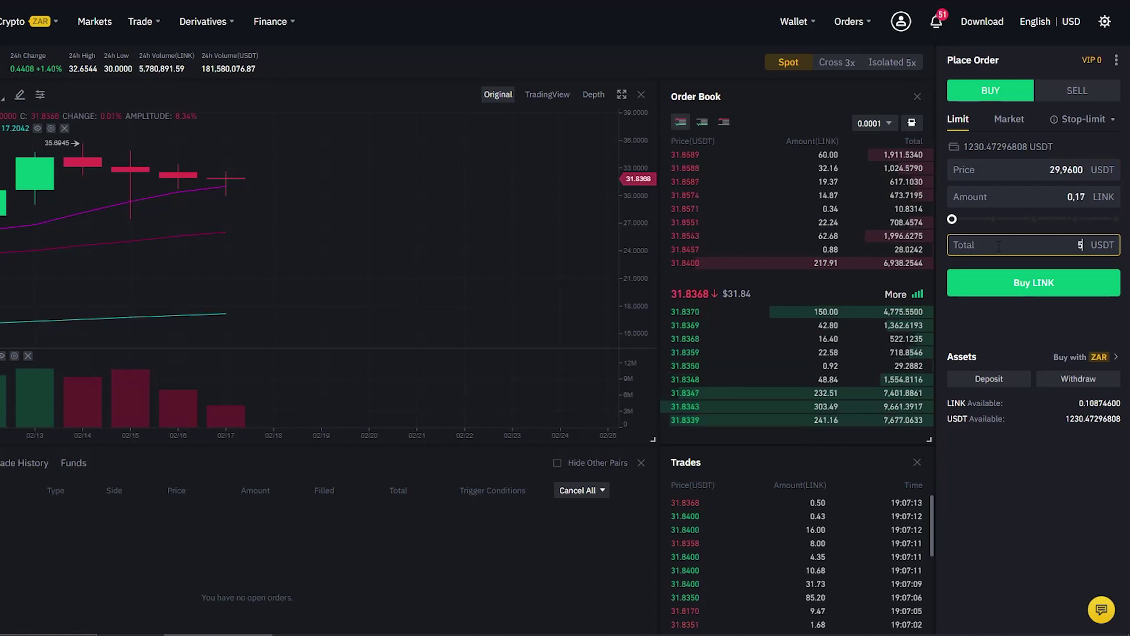
pyautogui.write('500')
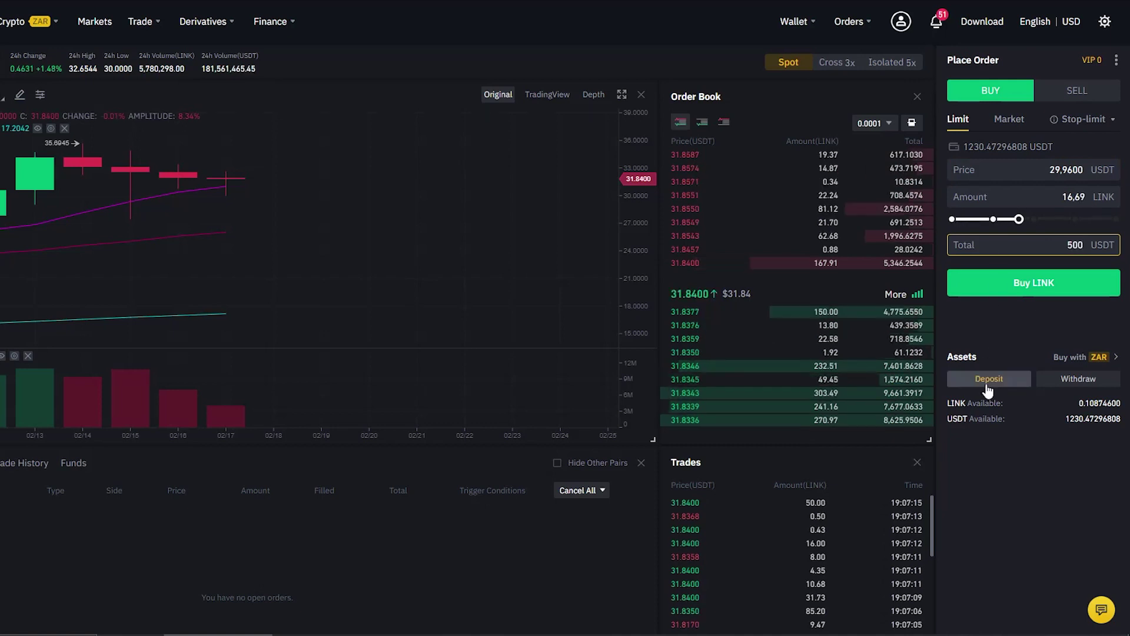
pyautogui.click(1047, 293)
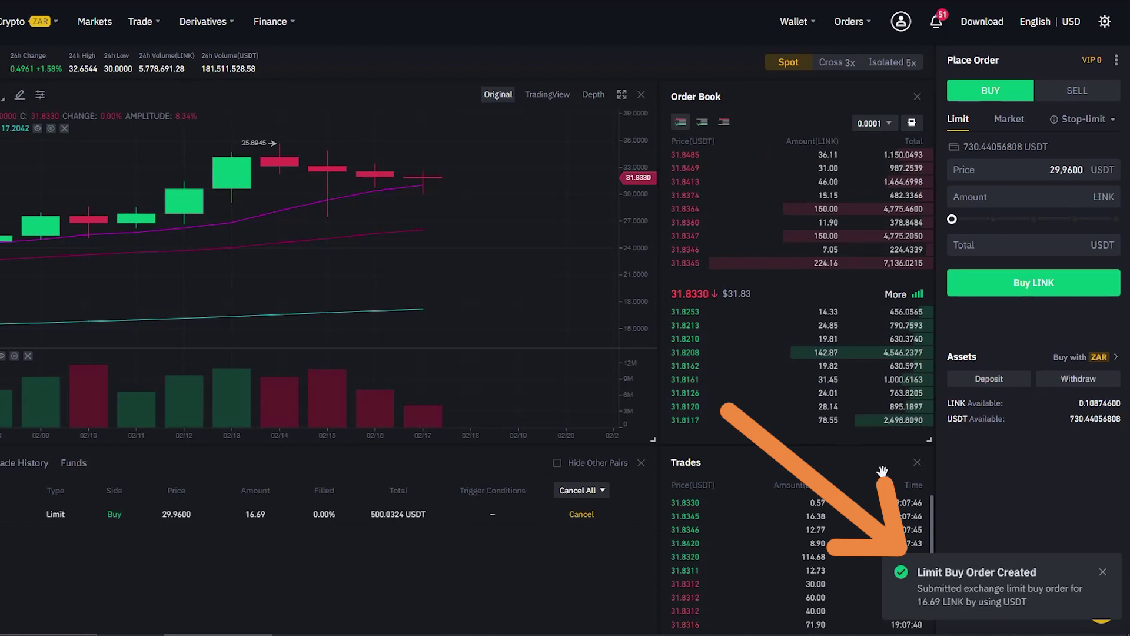
pyautogui.moveTo(39, 514); pyautogui.dragTo(401, 521)
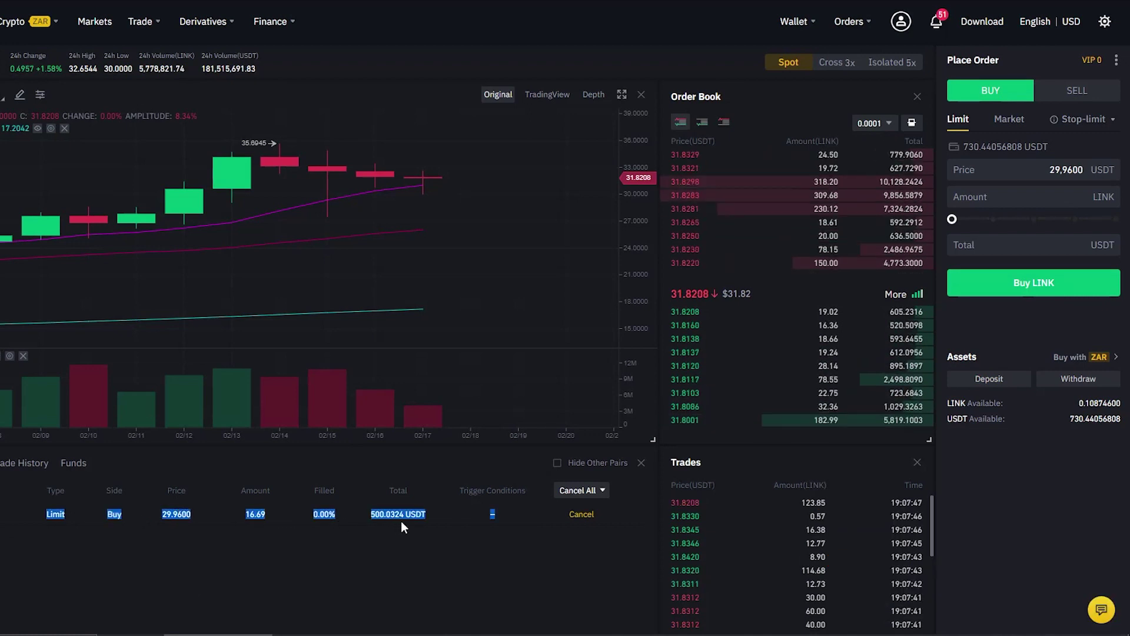
pyautogui.click(265, 554)
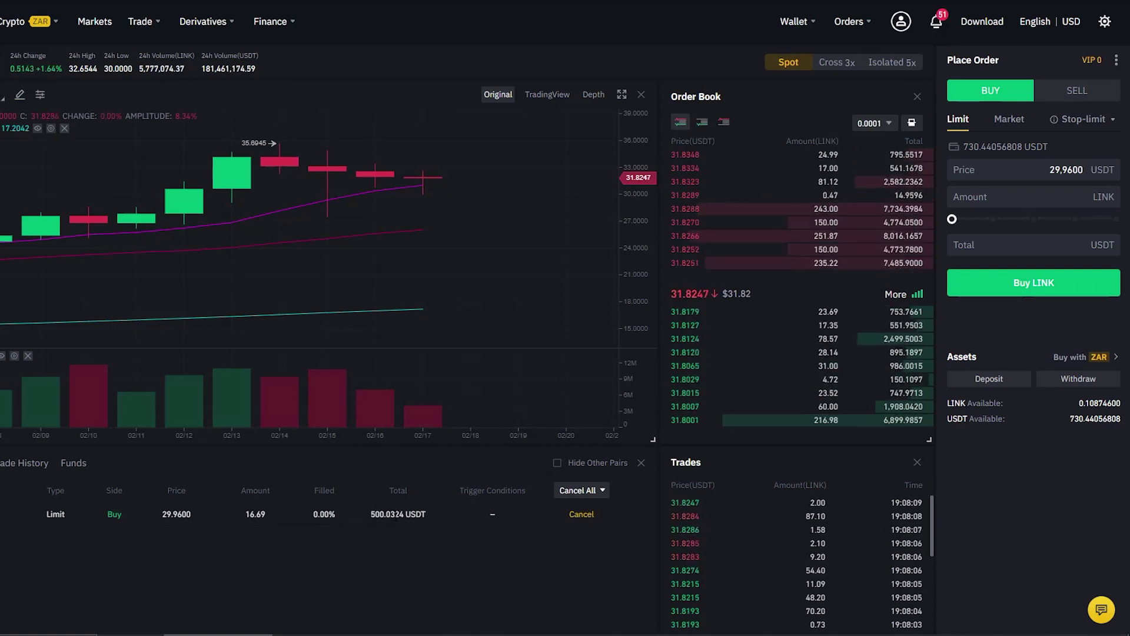
pyautogui.moveTo(373, 514); pyautogui.dragTo(436, 521)
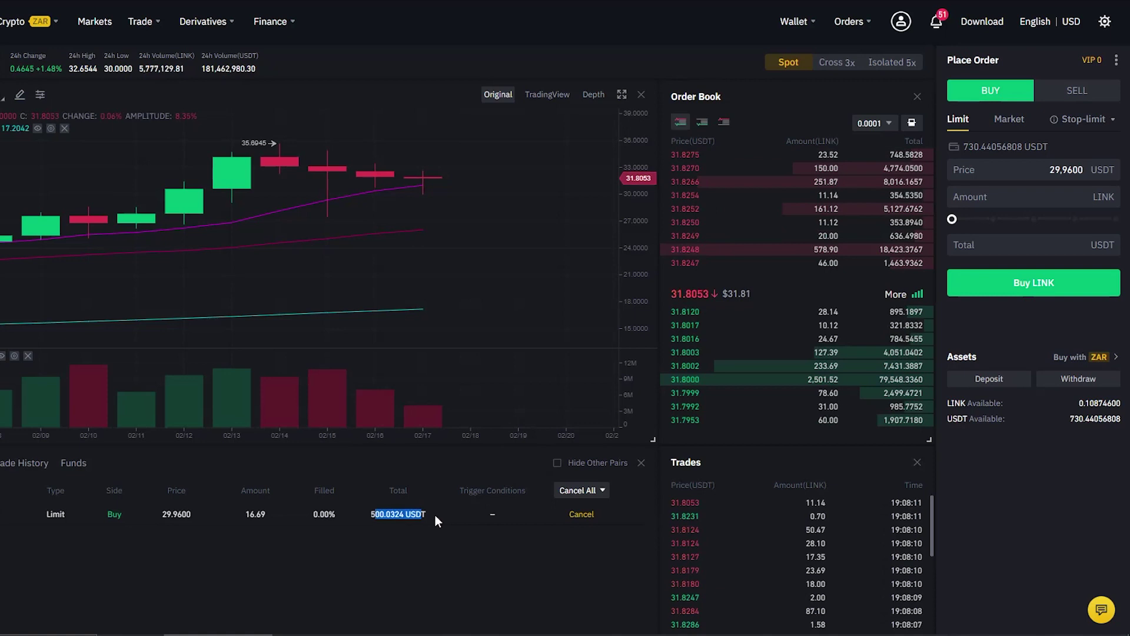
pyautogui.click(386, 526)
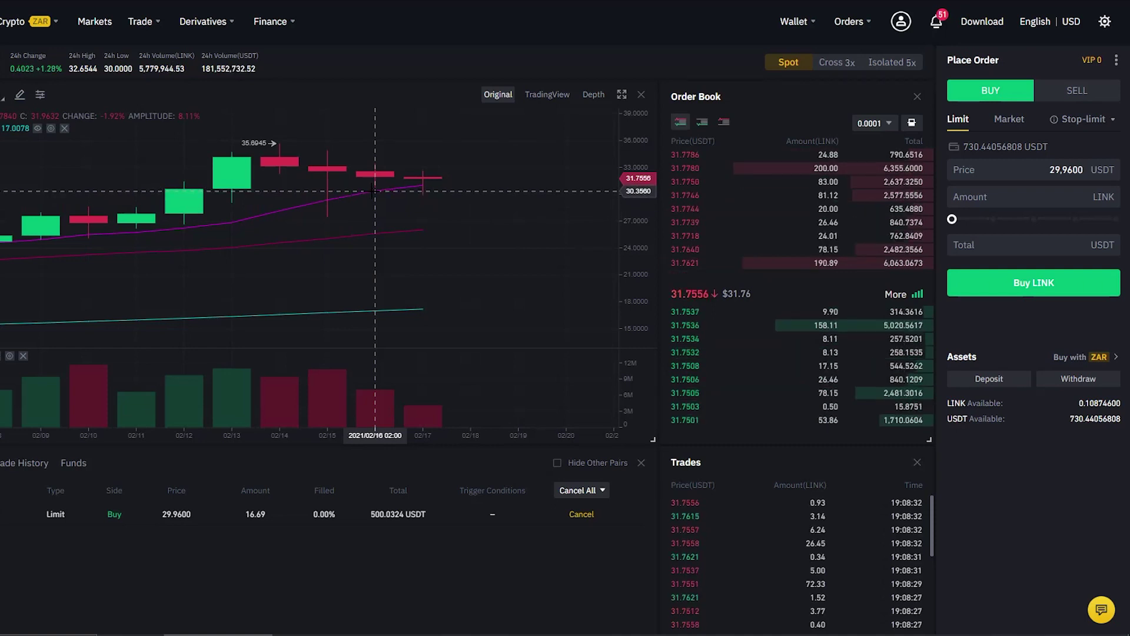
pyautogui.moveTo(870, 332)
pyautogui.moveTo(932, 270)
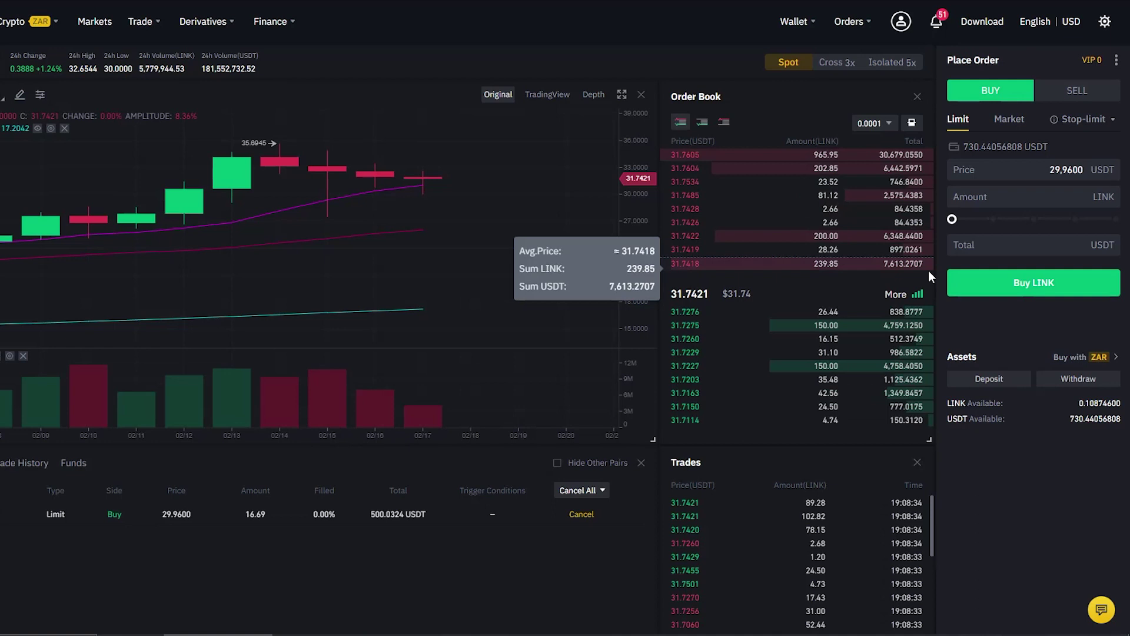